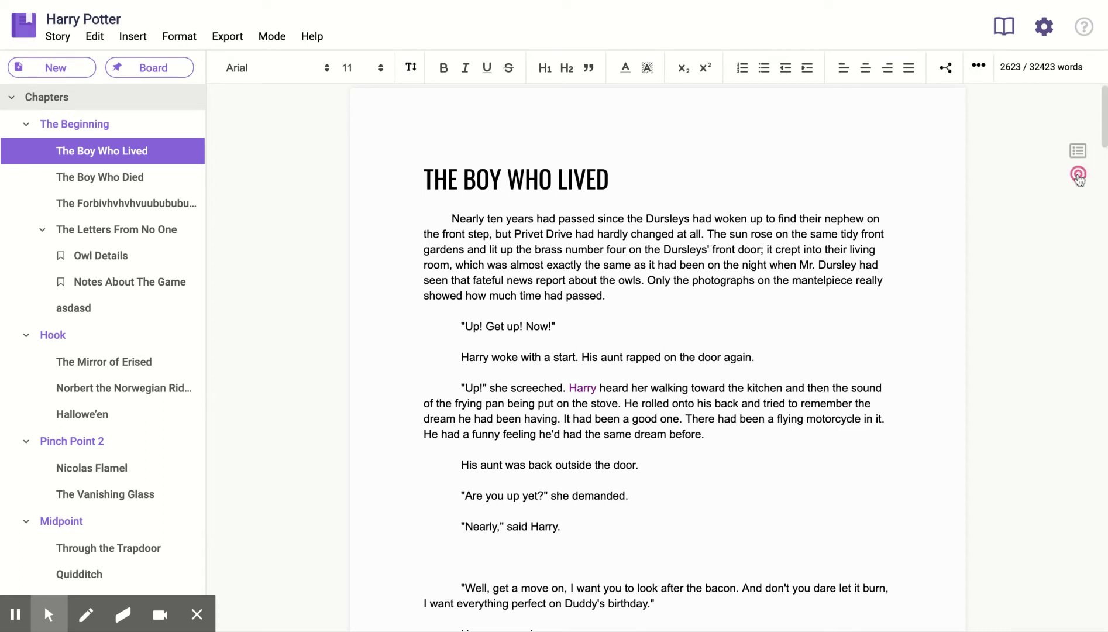
# - Show the Your Goals and Stats panel for the chapter 'The Boy Who Lived'
pyautogui.click(1038, 69)
pyautogui.click(1082, 76)
pyautogui.click(1077, 175)
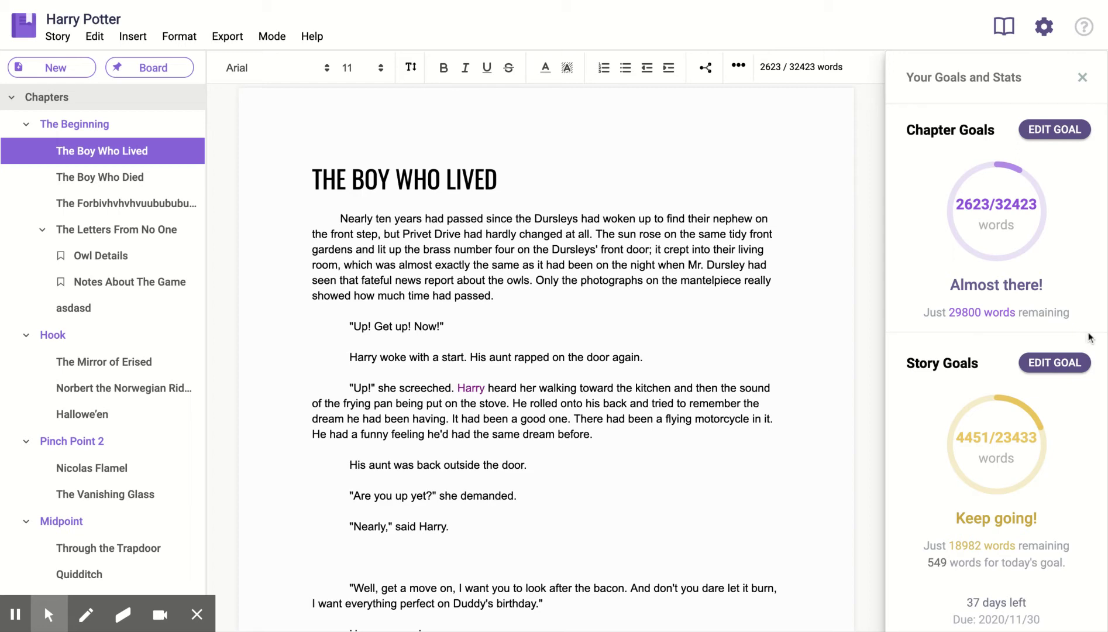
# - Review the story goal's 23433-word target and November 30, 2020 deadline in the editor
pyautogui.click(1067, 365)
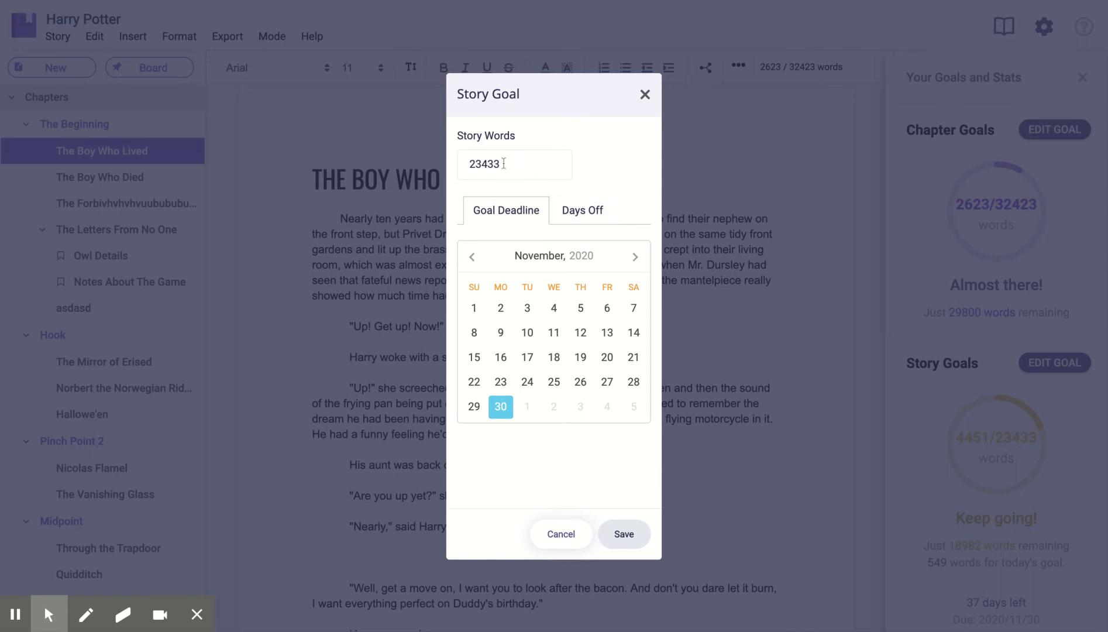
pyautogui.moveTo(468, 165); pyautogui.dragTo(487, 164)
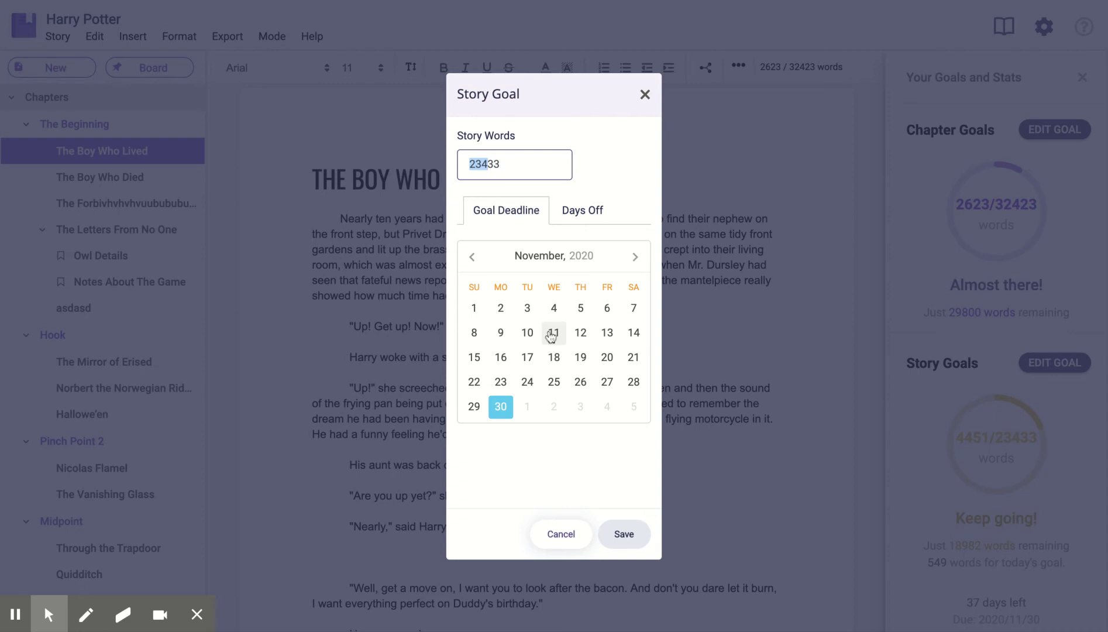
pyautogui.click(594, 178)
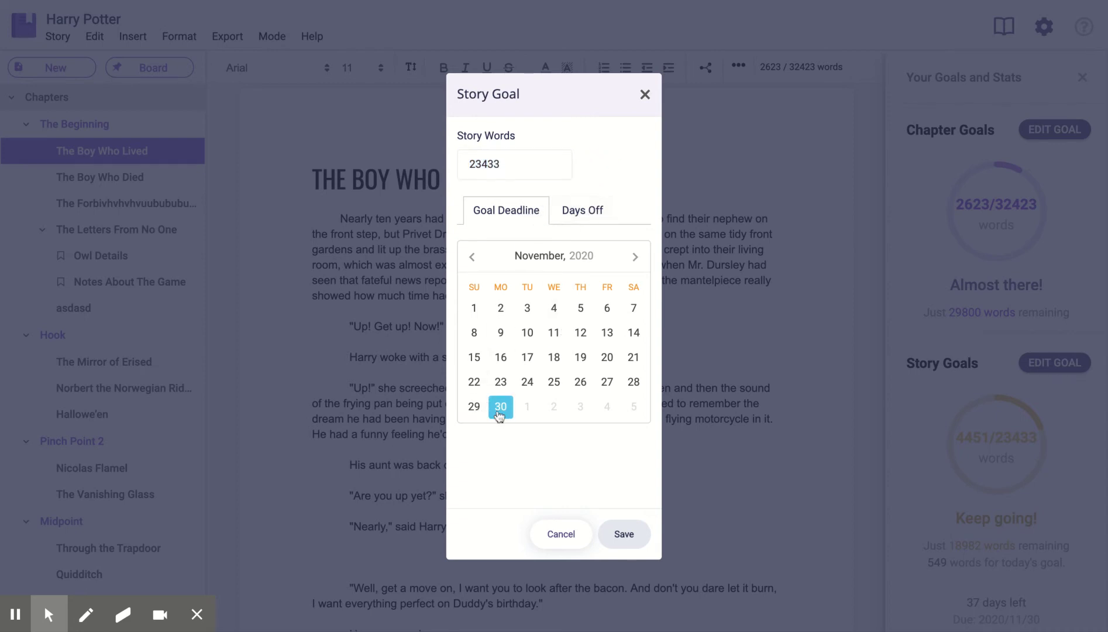
# - Move the Days Off calendar to November 2020 to mark the Fridays off
pyautogui.click(588, 221)
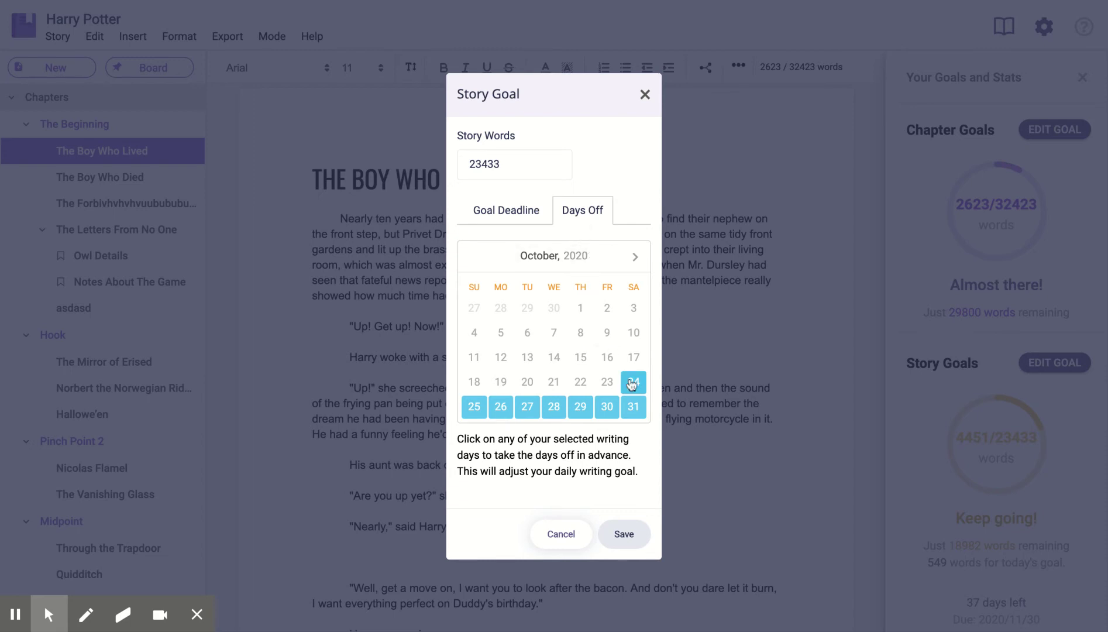
pyautogui.click(635, 258)
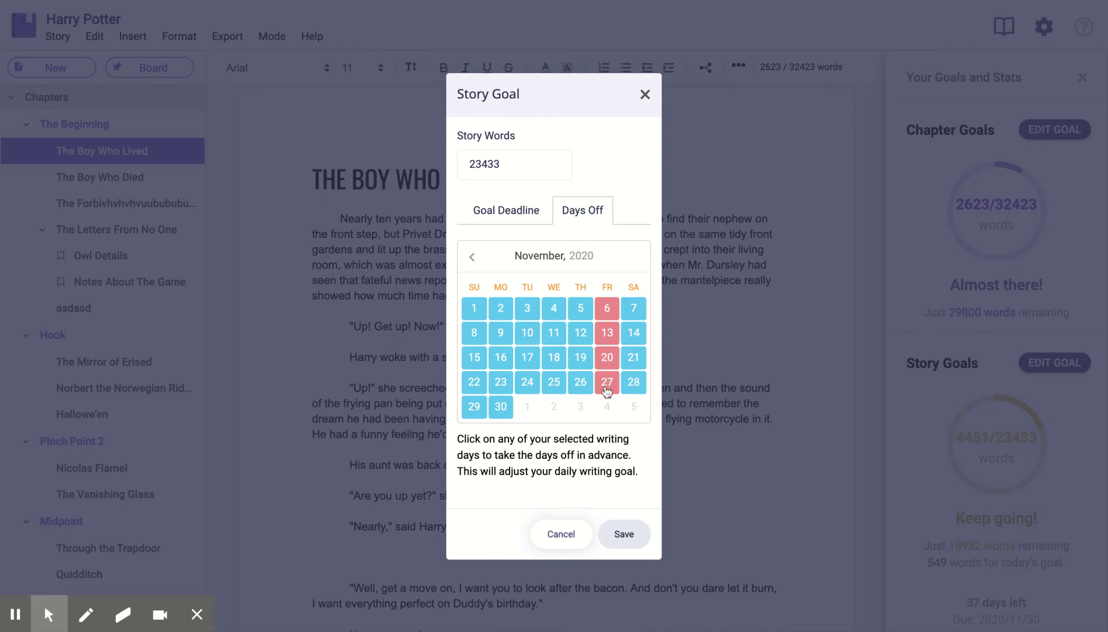
pyautogui.click(626, 534)
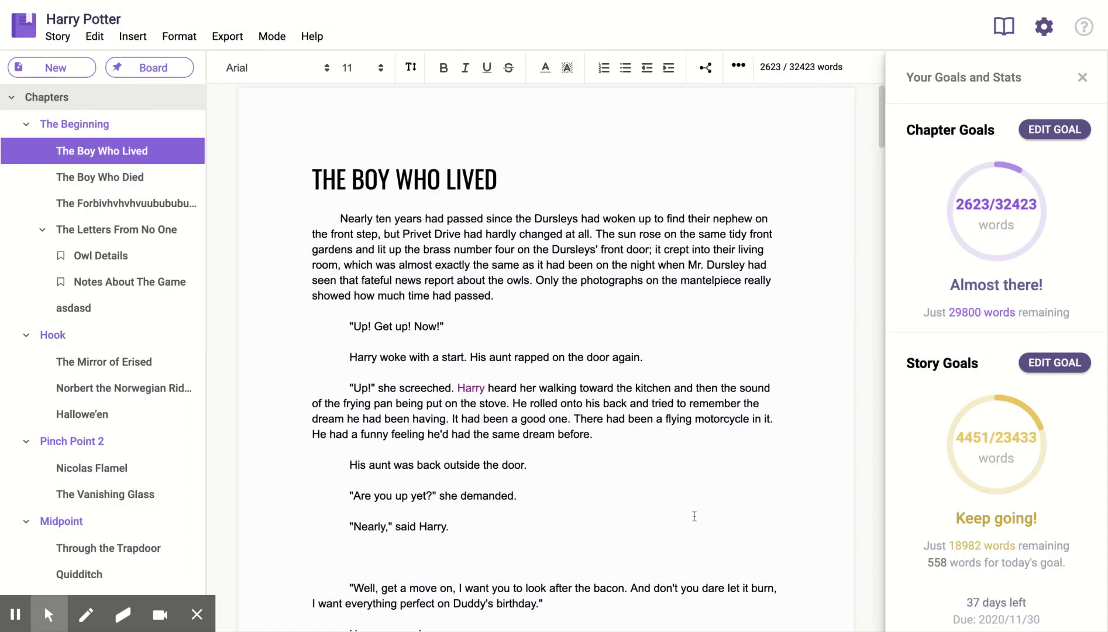
pyautogui.scroll(-1, 923, 484)
pyautogui.moveTo(925, 546); pyautogui.dragTo(1067, 551)
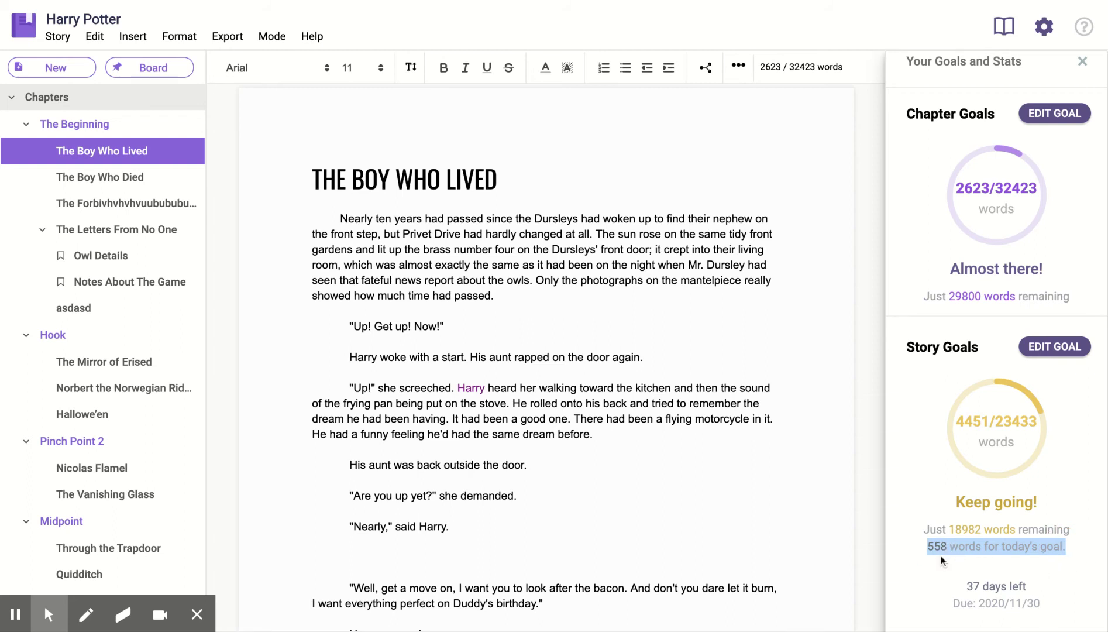
pyautogui.click(942, 560)
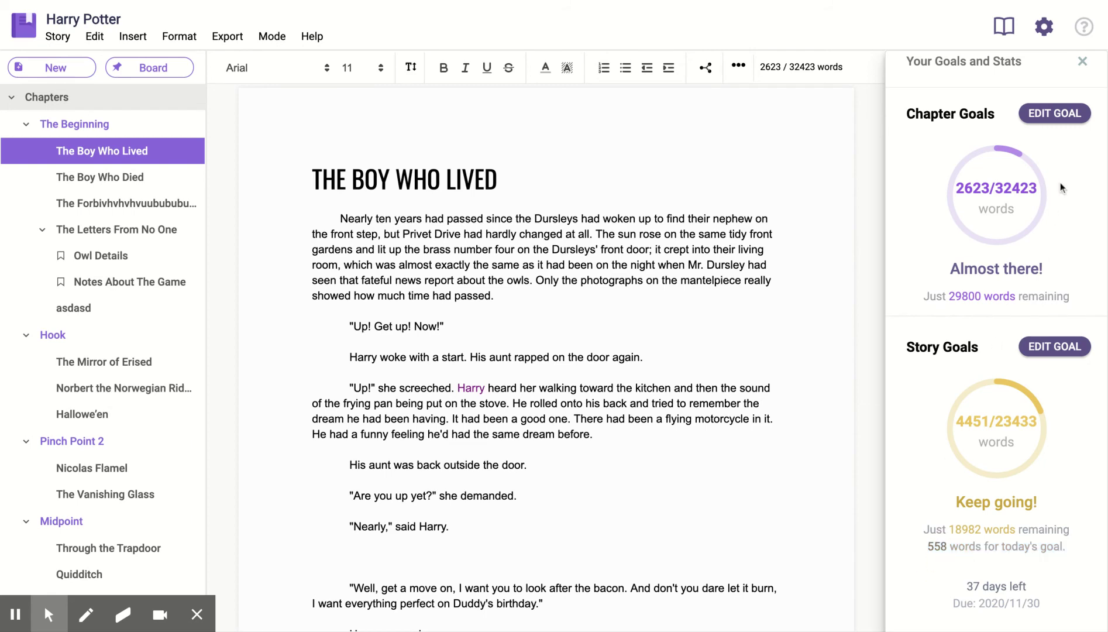
# - Return the chapter editor to full width with today's goal at 558 words
pyautogui.click(1083, 62)
pyautogui.moveTo(801, 66)
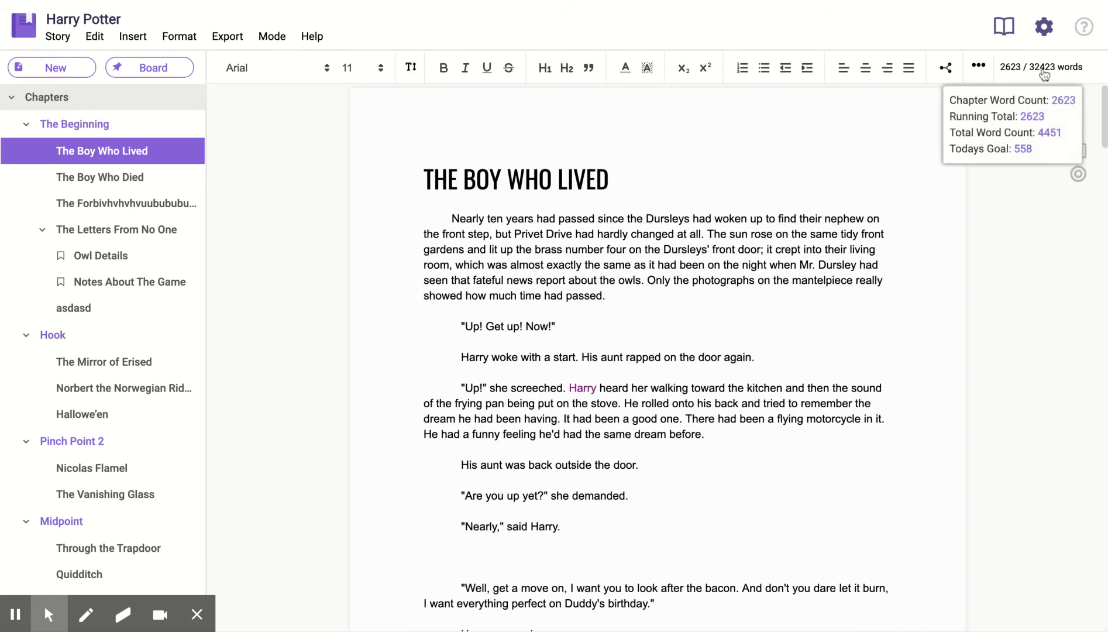